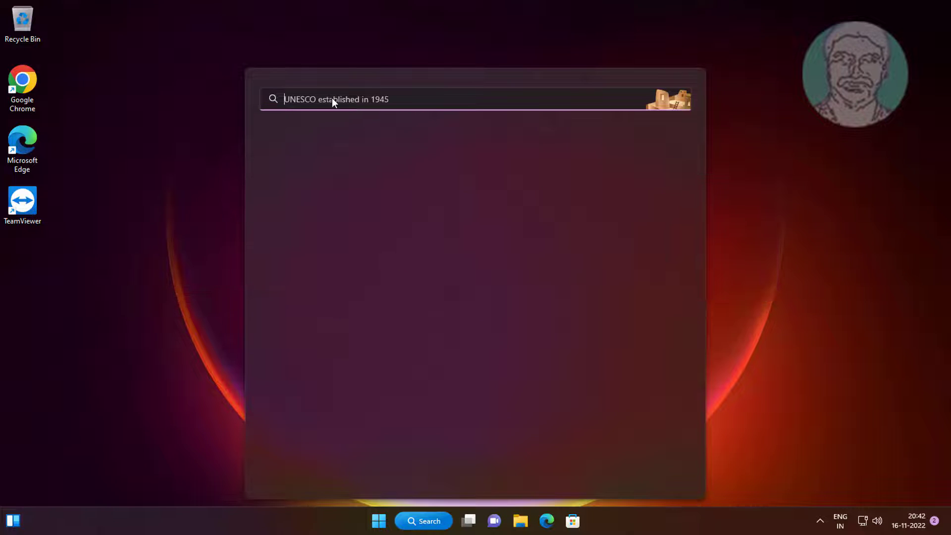
Search Windows for "edit power plan", open it, and go to the Power Options page that defines what the power buttons do
{"action": "type", "text": "e"}
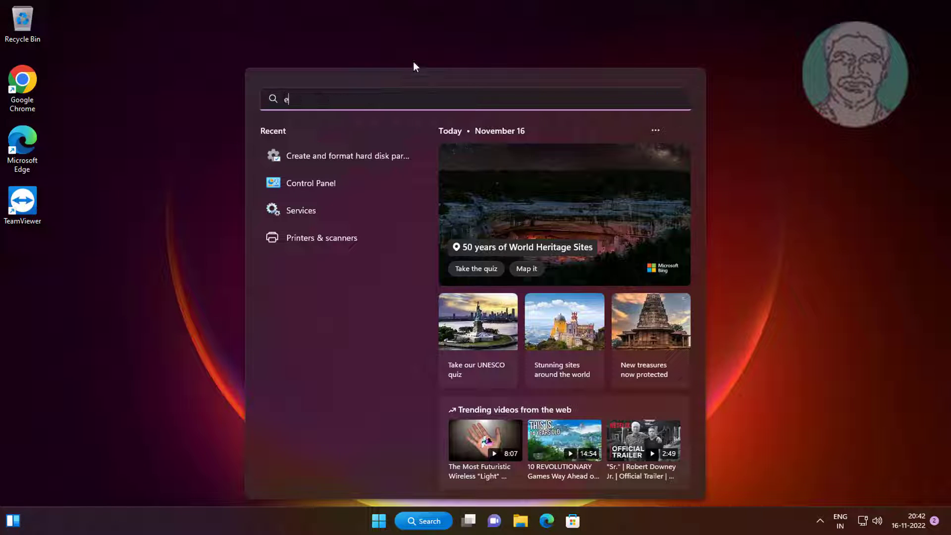
{"action": "type", "text": "dit power plan"}
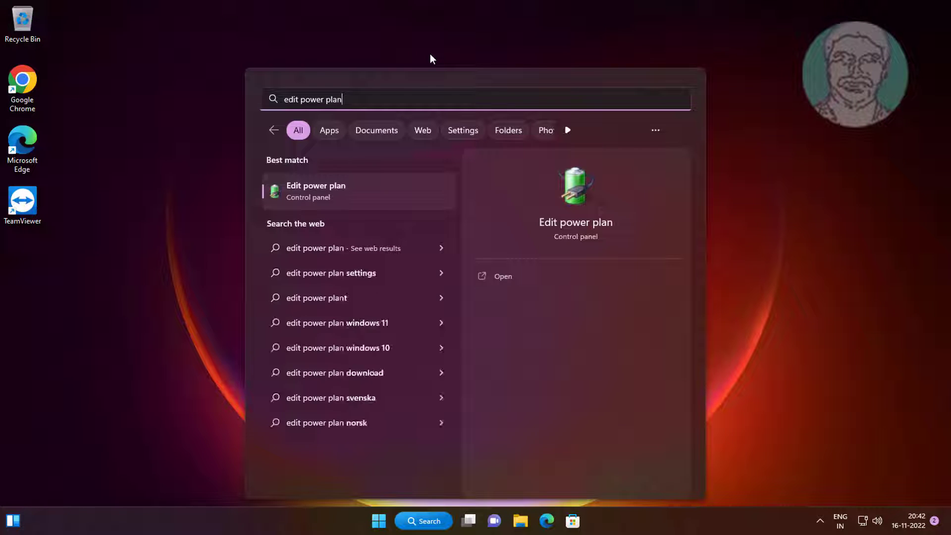
{"action": "left_click", "coordinate": [320, 196]}
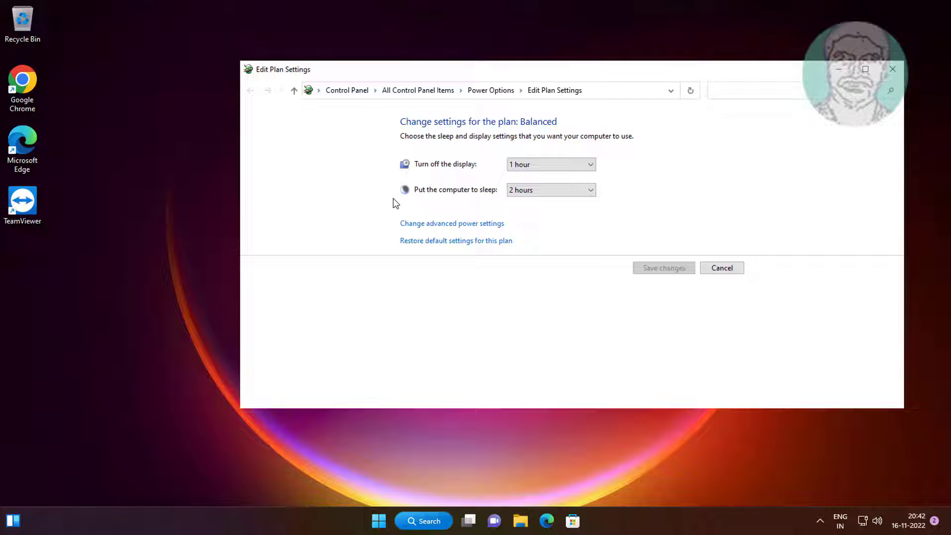
{"action": "left_click", "coordinate": [484, 90]}
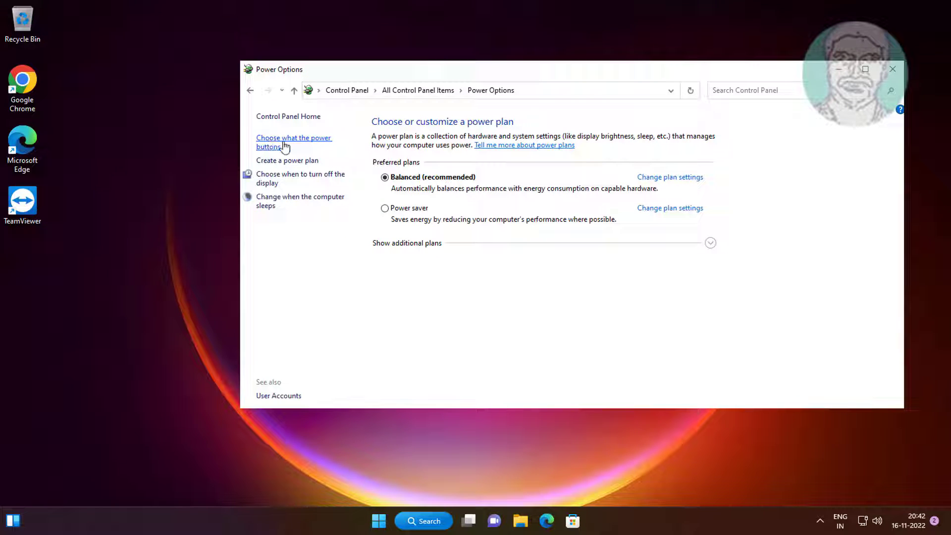
{"action": "left_click", "coordinate": [303, 141]}
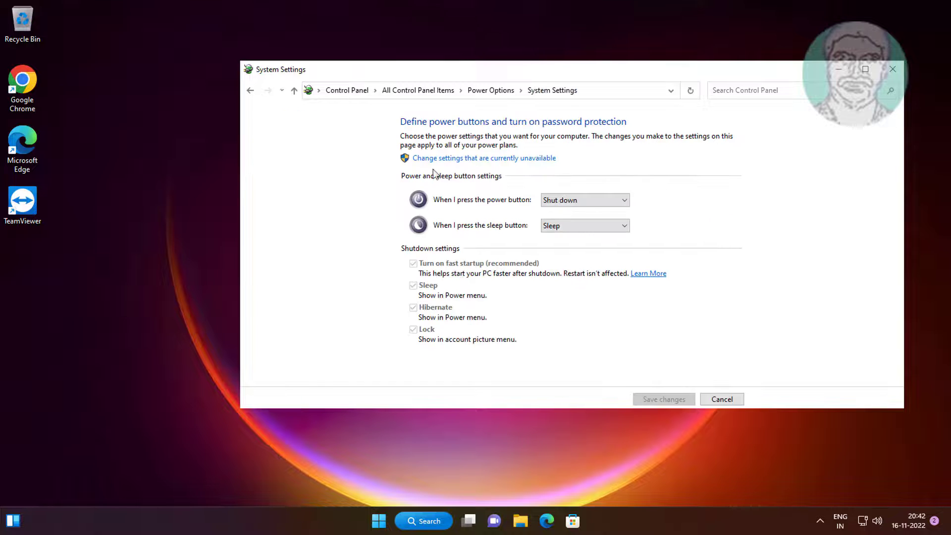
Unlock the currently unavailable shutdown settings, turn off fast startup, save the changes and close Power Options
{"action": "left_click", "coordinate": [498, 159]}
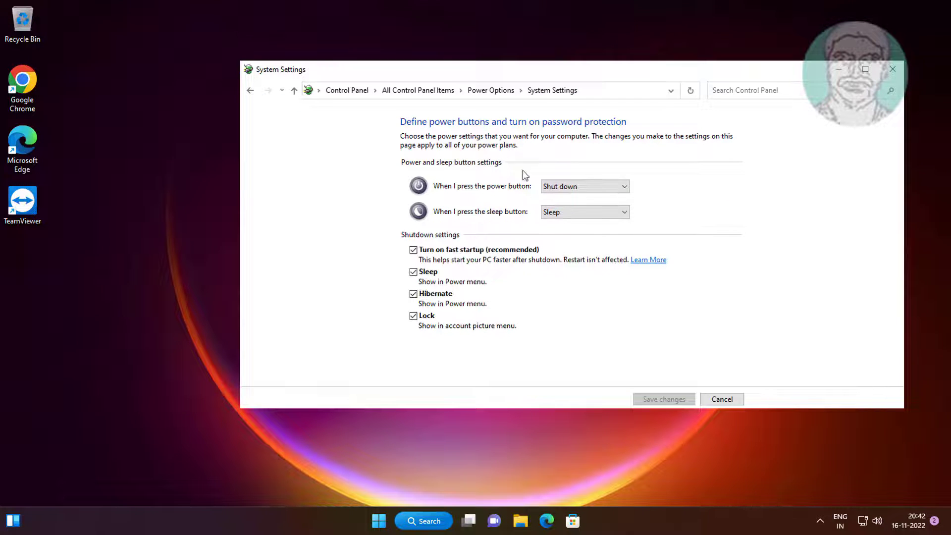
{"action": "left_click", "coordinate": [419, 254]}
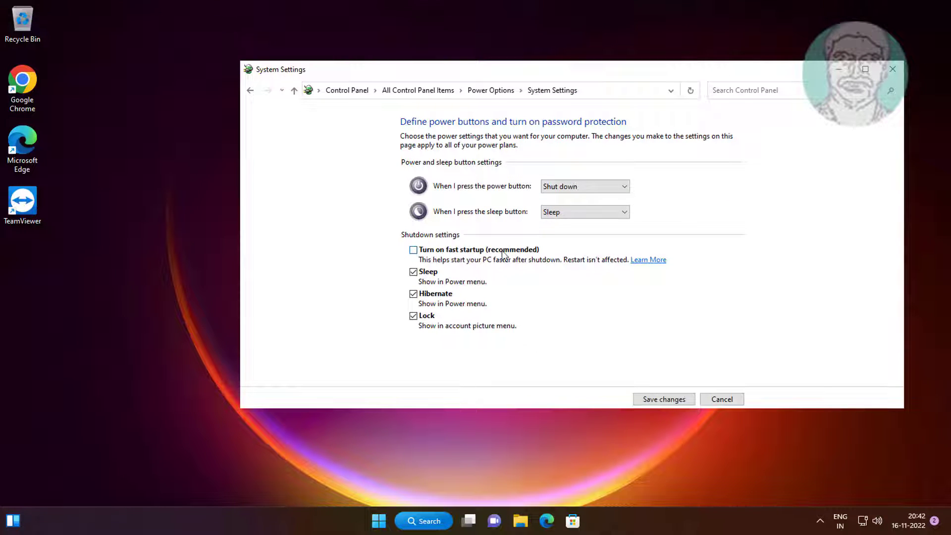
{"action": "left_click", "coordinate": [662, 401]}
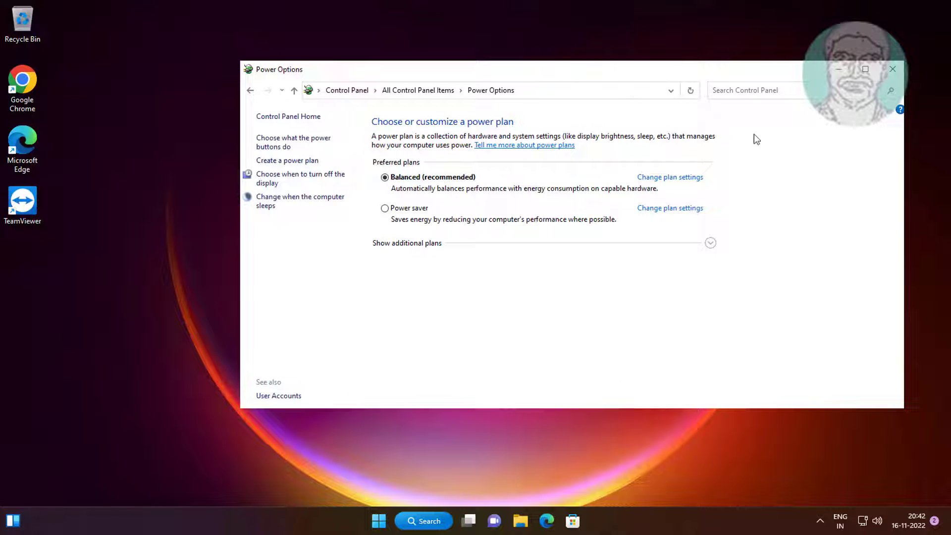
{"action": "left_click", "coordinate": [888, 75]}
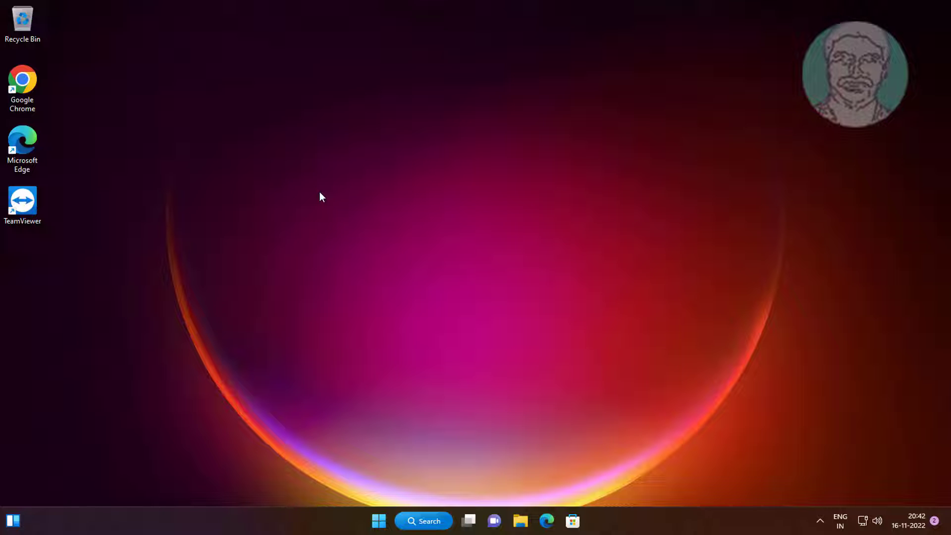
Open Task Manager, move its window toward the middle of the desktop, and show the startup apps
{"action": "right_click", "coordinate": [383, 523]}
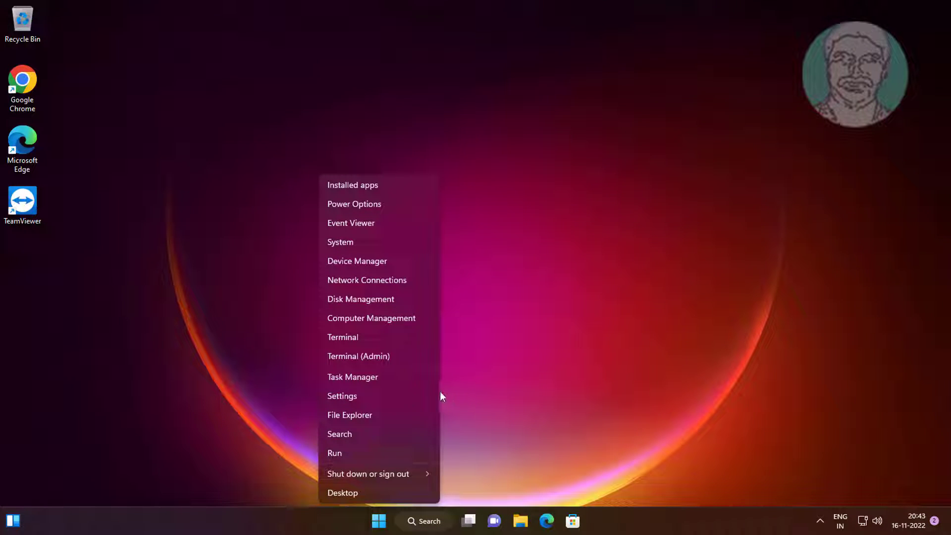
{"action": "left_click", "coordinate": [365, 384]}
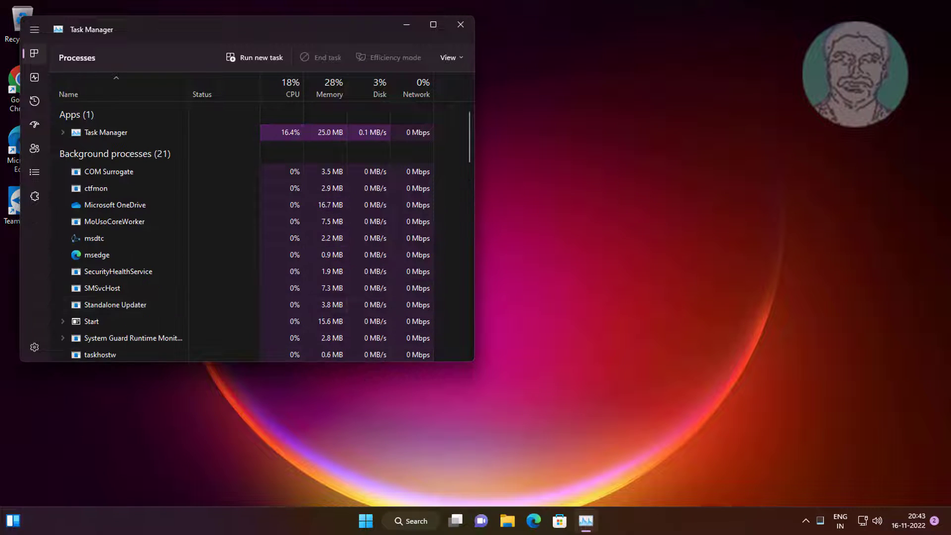
{"action": "left_click_drag", "start_coordinate": [179, 24], "coordinate": [391, 57]}
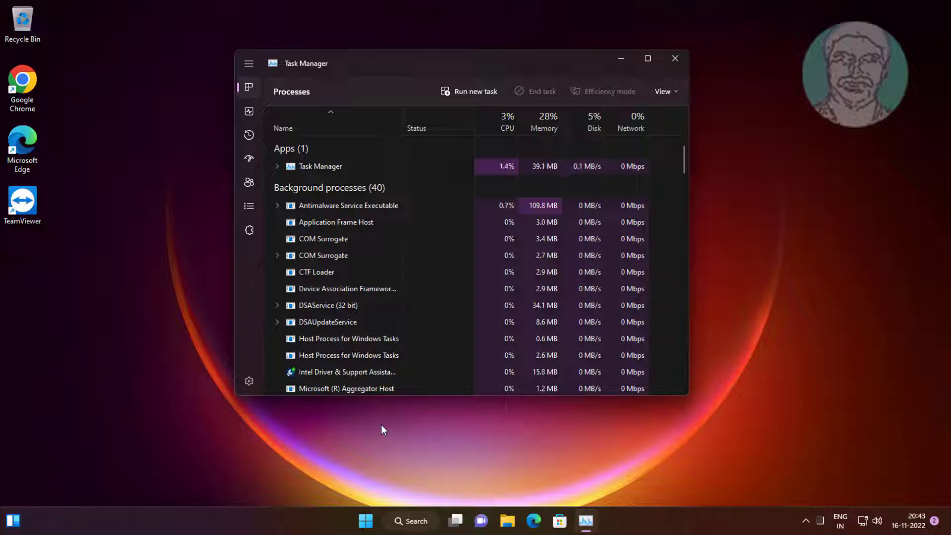
{"action": "left_click", "coordinate": [249, 158]}
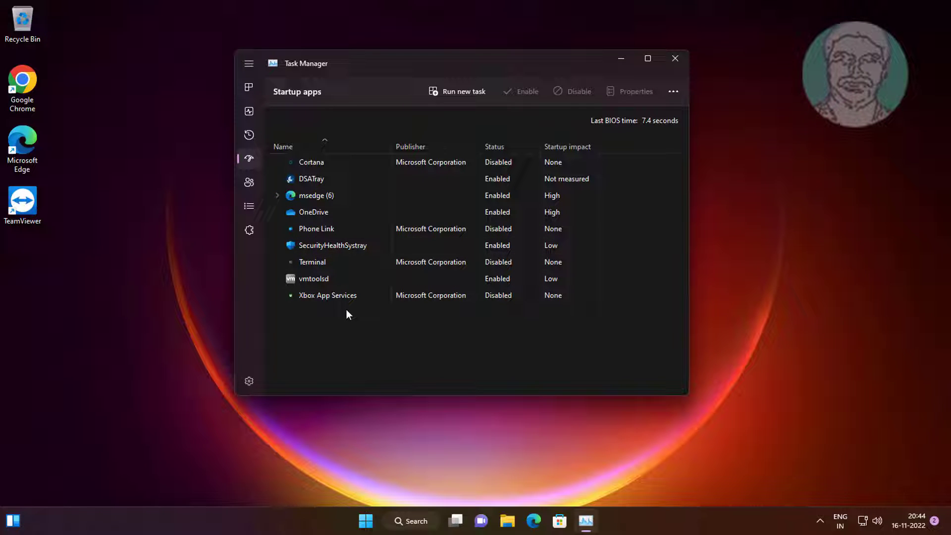
Disable the startup apps DSATray, msedge and OneDrive, and close Task Manager
{"action": "left_click", "coordinate": [501, 179]}
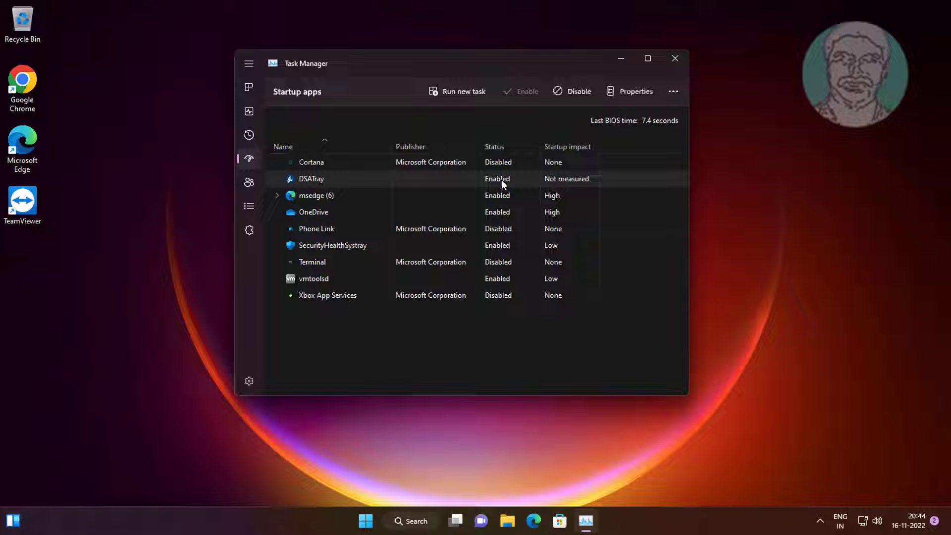
{"action": "left_click", "coordinate": [581, 91]}
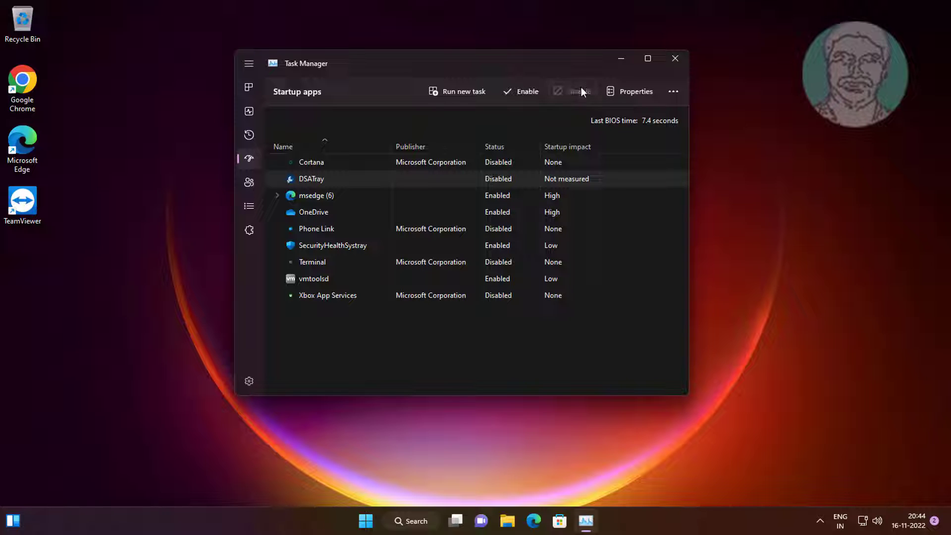
{"action": "left_click", "coordinate": [495, 195]}
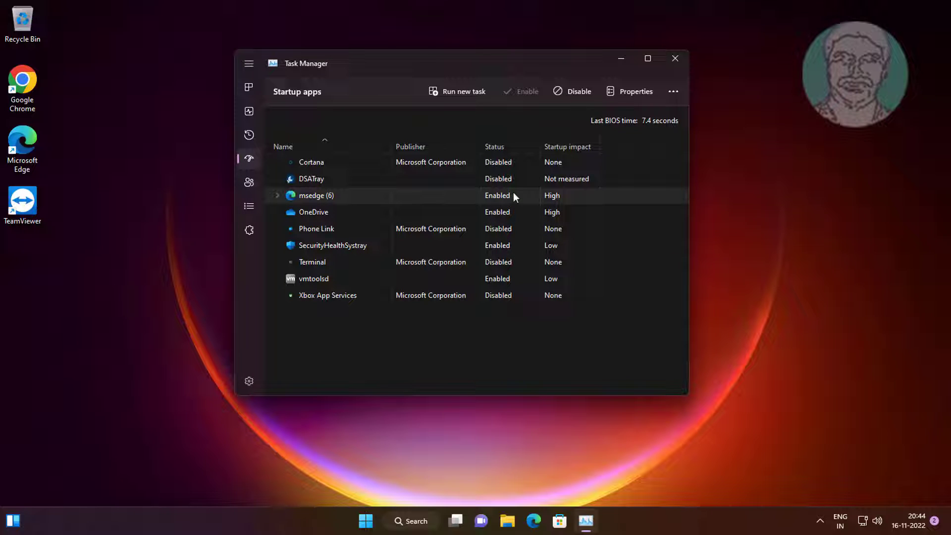
{"action": "left_click", "coordinate": [574, 91]}
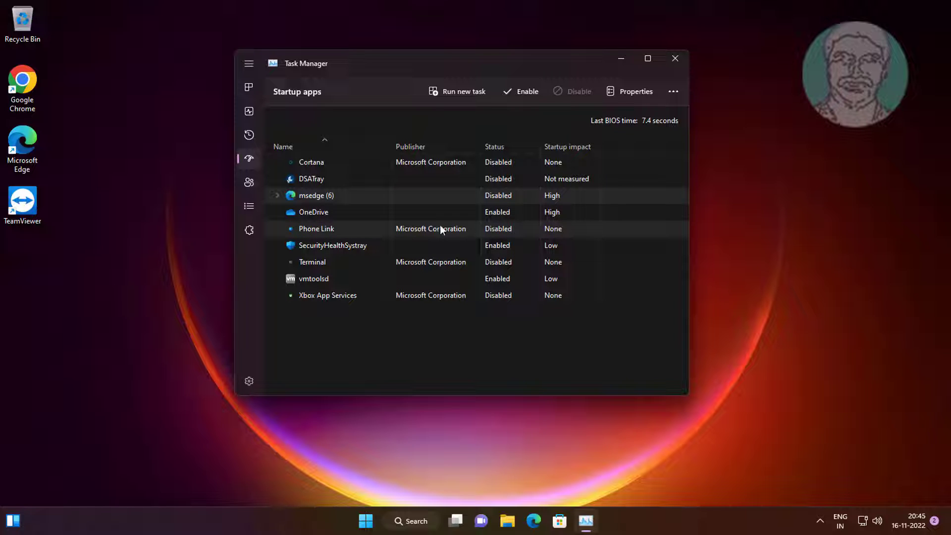
{"action": "left_click", "coordinate": [505, 213]}
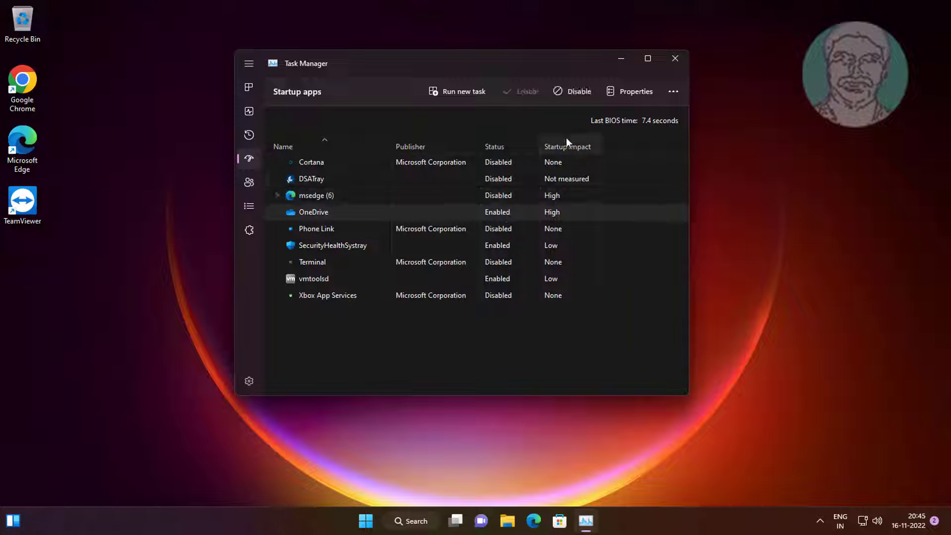
{"action": "left_click", "coordinate": [575, 92]}
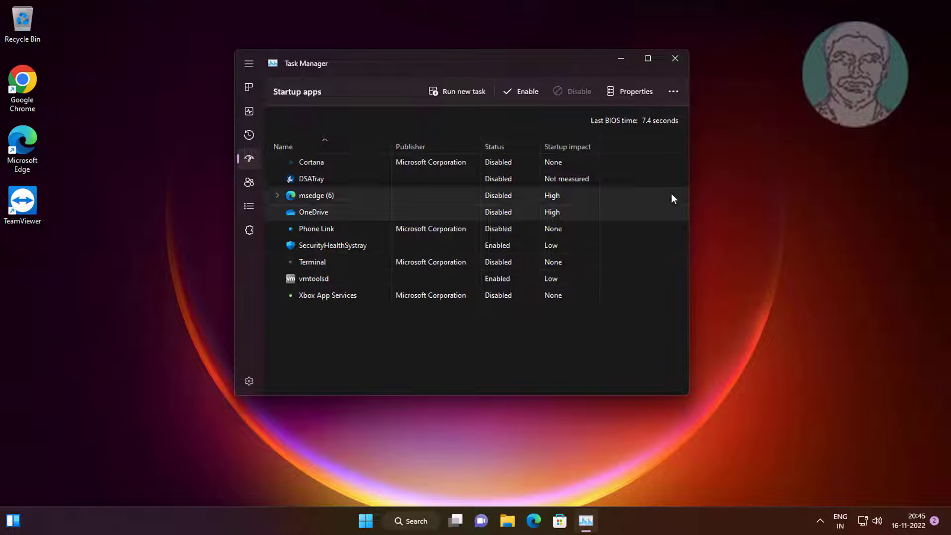
{"action": "left_click", "coordinate": [680, 60]}
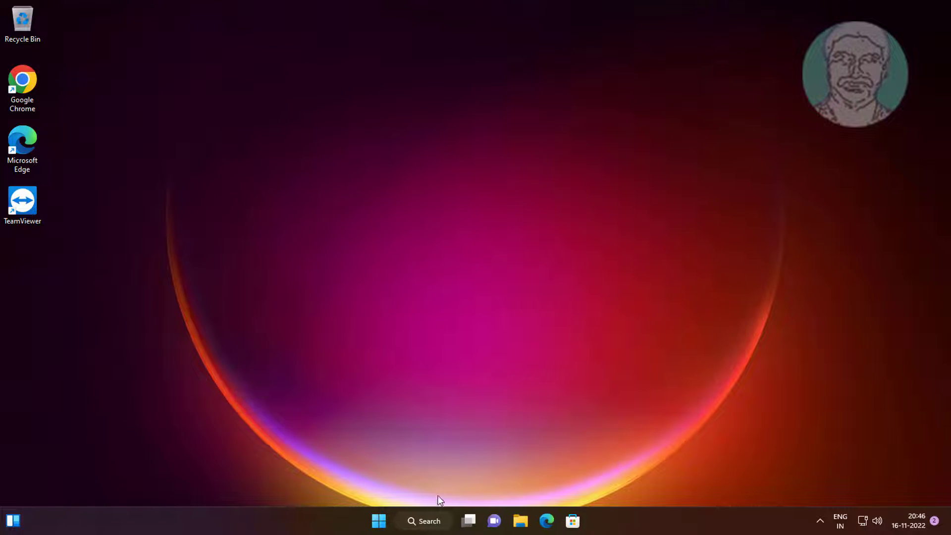
Search Windows for "msconfig" and open the boot settings of System Configuration
{"action": "left_click", "coordinate": [420, 522]}
{"action": "type", "text": "ms"}
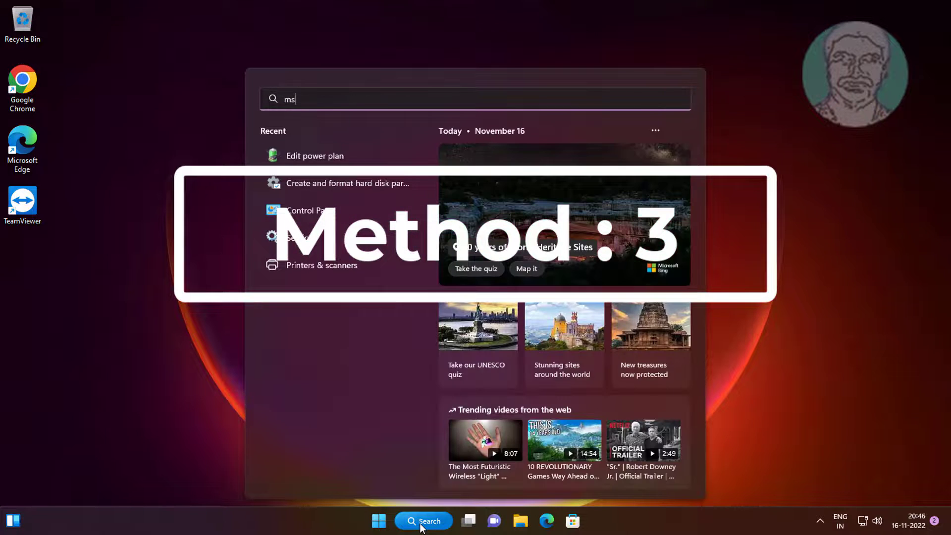
{"action": "type", "text": "config"}
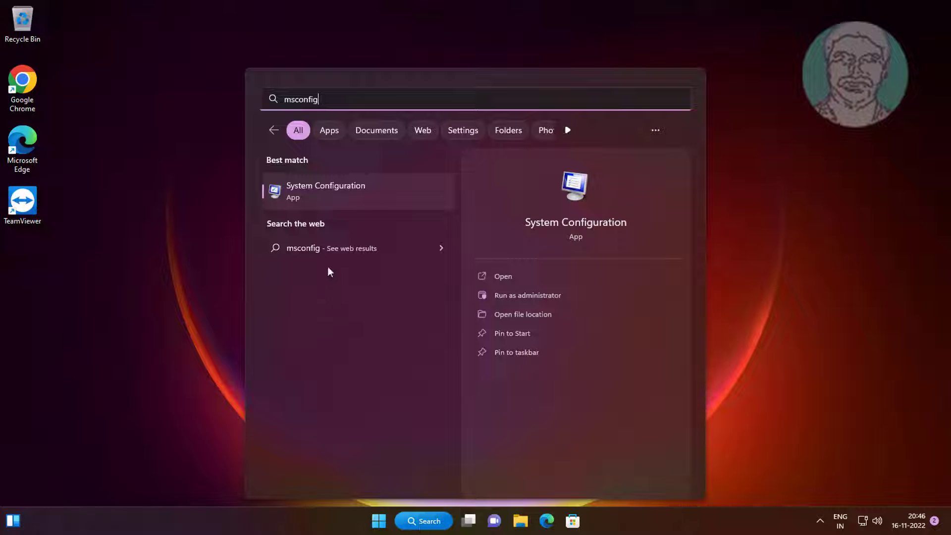
{"action": "left_click", "coordinate": [328, 186]}
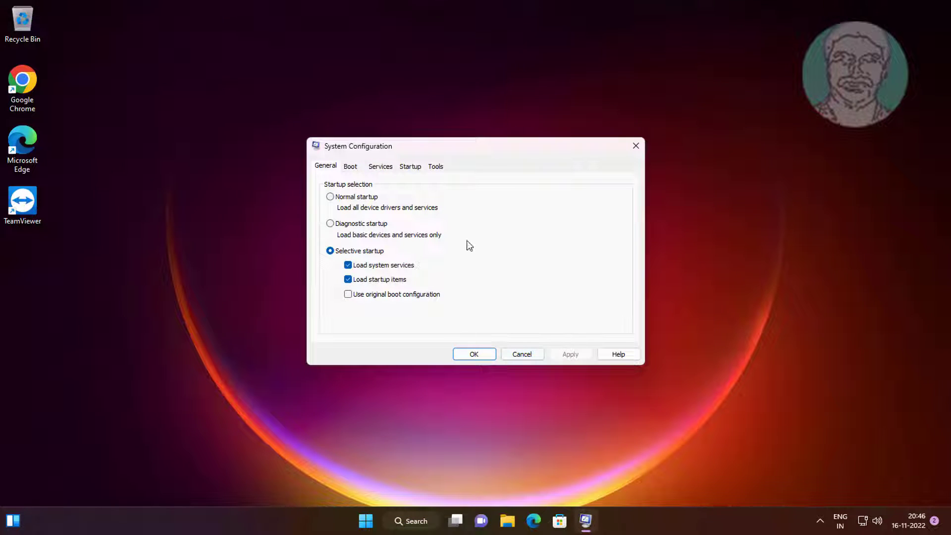
{"action": "left_click", "coordinate": [355, 170]}
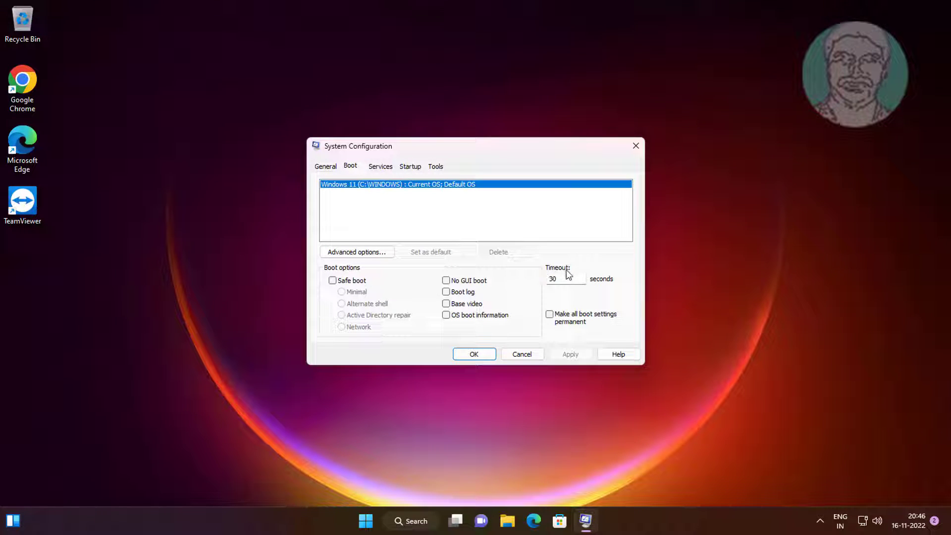
Set the boot timeout to 5 seconds, apply the change and close System Configuration
{"action": "left_click_drag", "start_coordinate": [564, 280], "coordinate": [541, 284]}
{"action": "type", "text": "5"}
{"action": "left_click", "coordinate": [568, 354]}
{"action": "left_click", "coordinate": [479, 357]}
{"action": "left_click", "coordinate": [445, 282]}
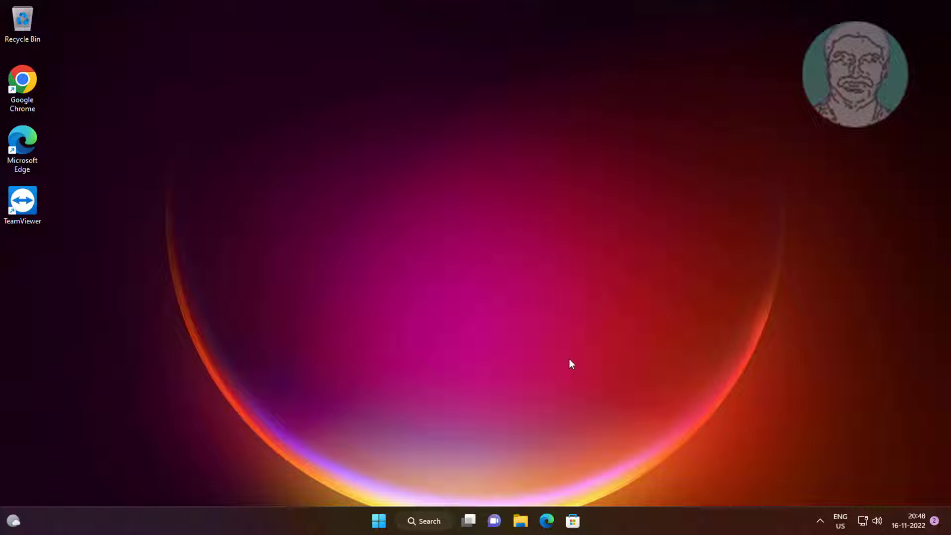
Open Device Manager and expand the Display adapters category
{"action": "right_click", "coordinate": [380, 524]}
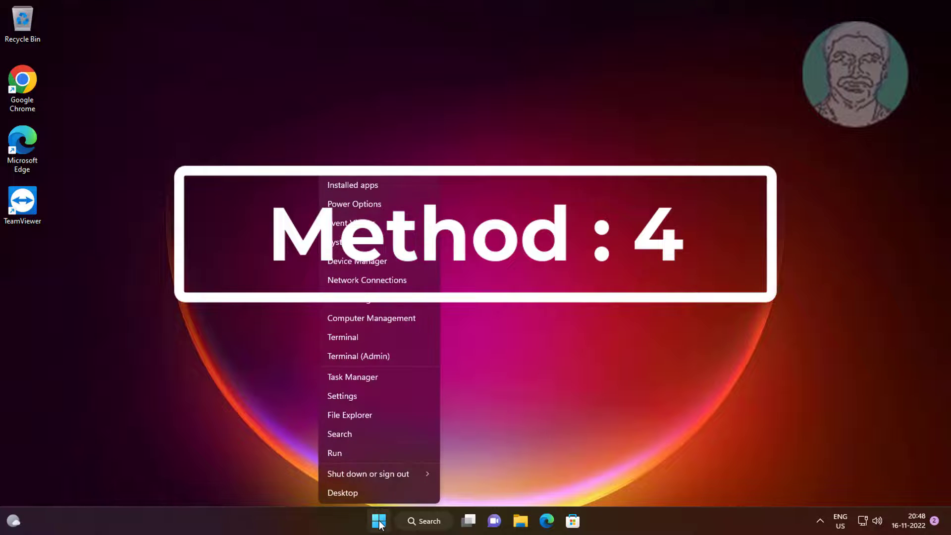
{"action": "left_click", "coordinate": [362, 259]}
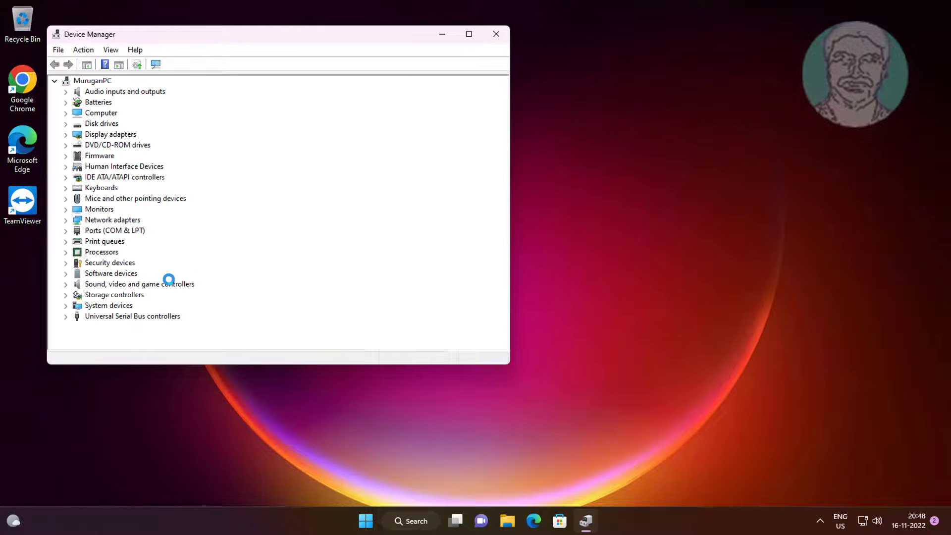
{"action": "left_click", "coordinate": [97, 124]}
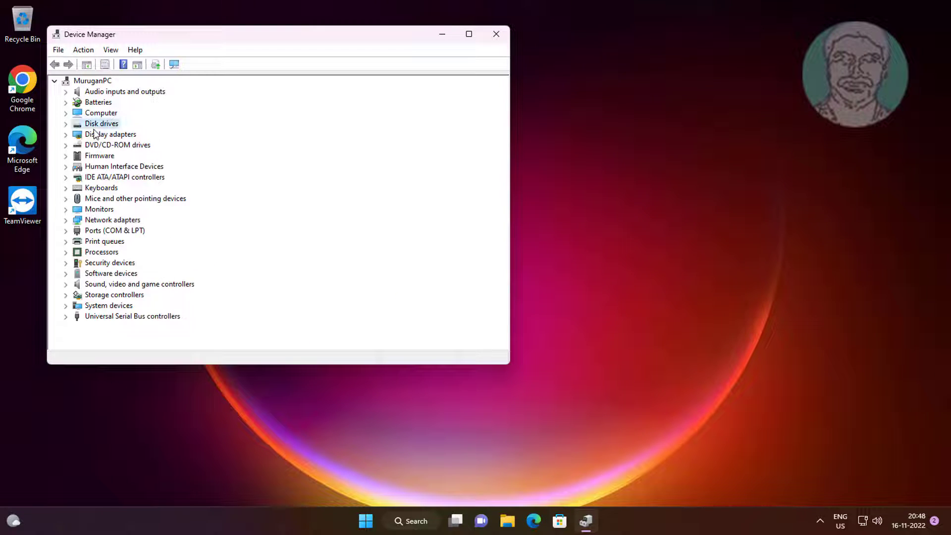
{"action": "left_click", "coordinate": [102, 134]}
{"action": "left_click", "coordinate": [66, 134]}
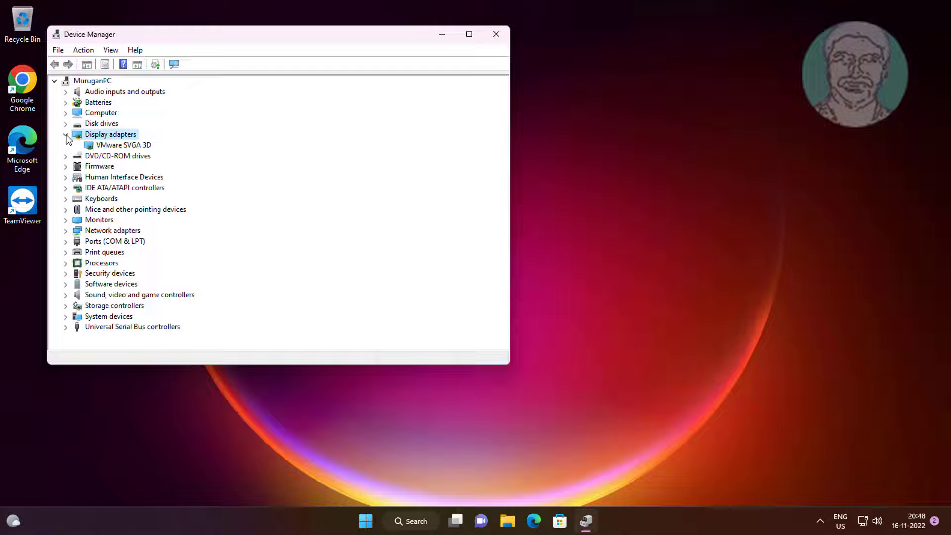
Run an automatic driver update search for the VMware SVGA 3D display adapter, and close the wizard and Device Manager
{"action": "left_click", "coordinate": [135, 146]}
{"action": "right_click", "coordinate": [137, 148]}
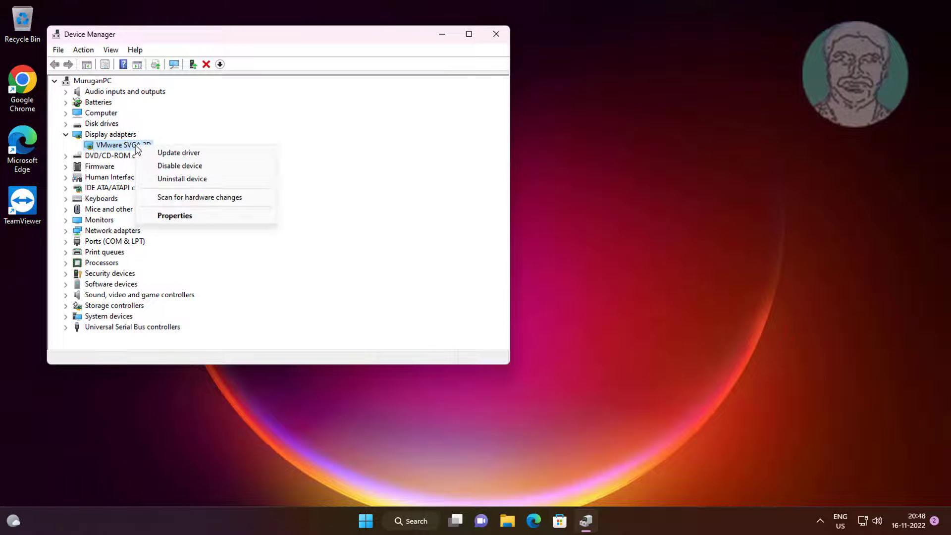
{"action": "left_click", "coordinate": [201, 153]}
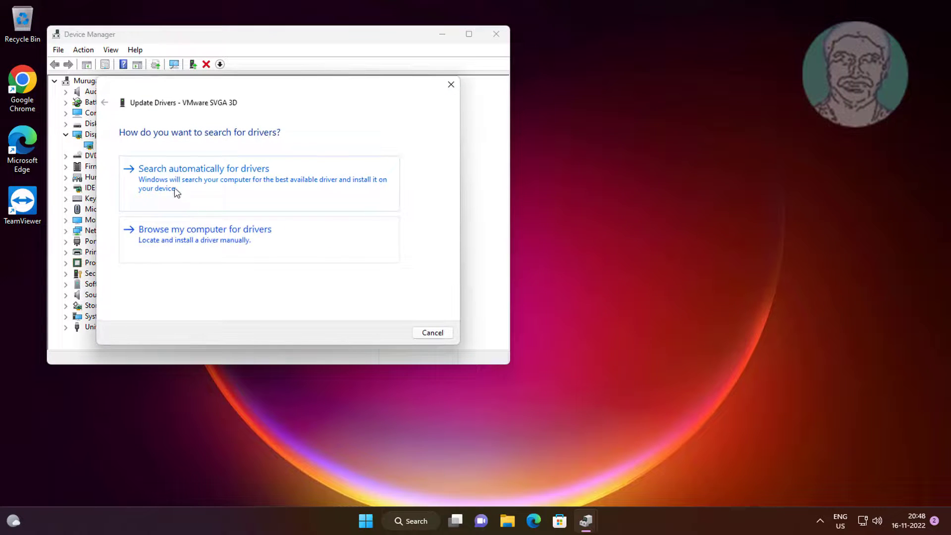
{"action": "left_click", "coordinate": [176, 187]}
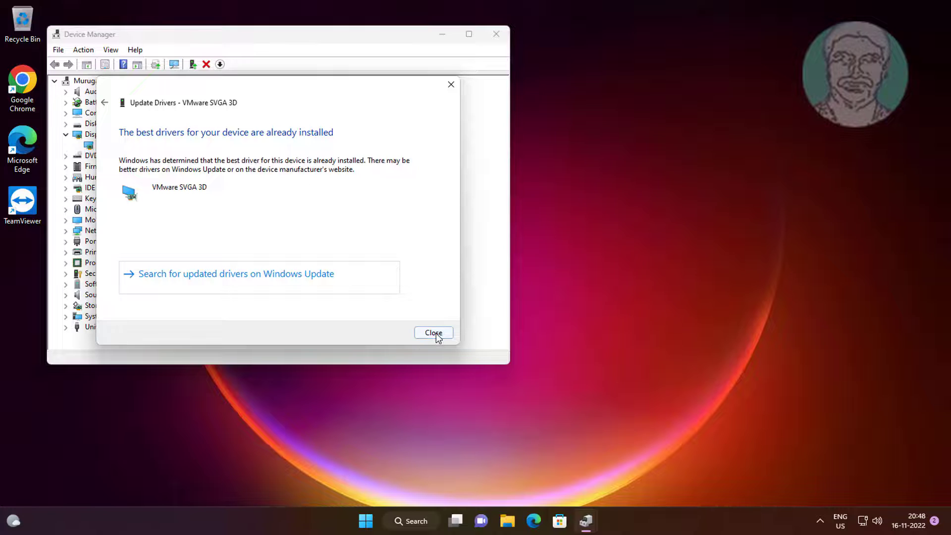
{"action": "left_click", "coordinate": [434, 333]}
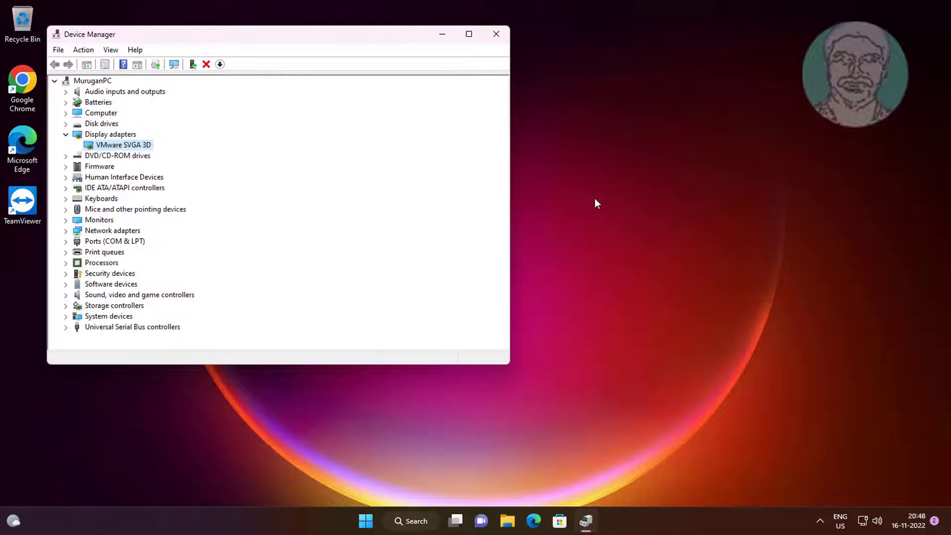
{"action": "left_click", "coordinate": [497, 36]}
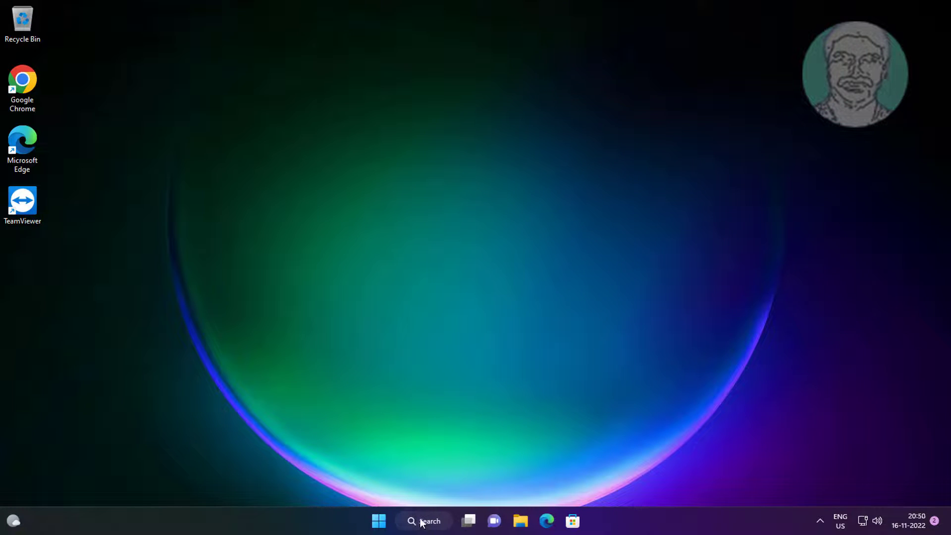
Search Windows for "control panel" and open the list of installed updates from Programs and Features
{"action": "left_click", "coordinate": [421, 522]}
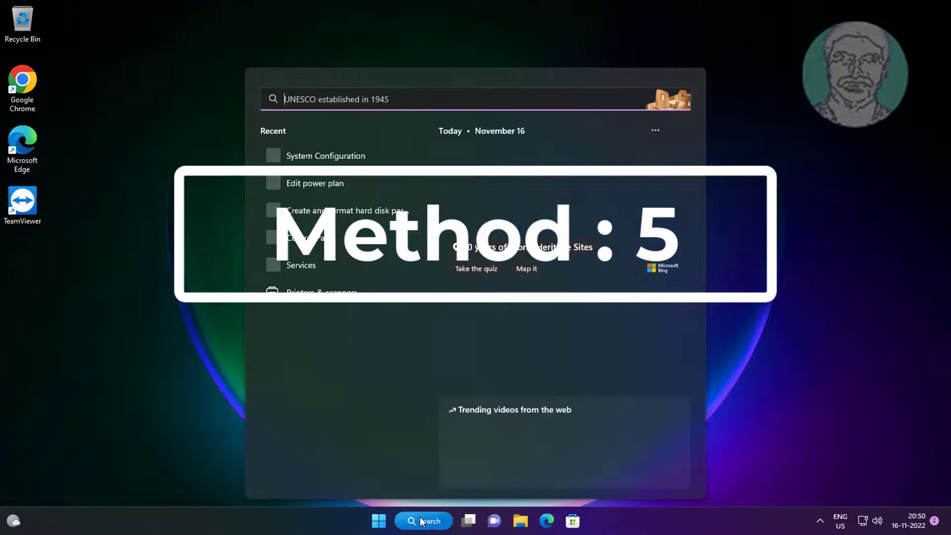
{"action": "type", "text": "c"}
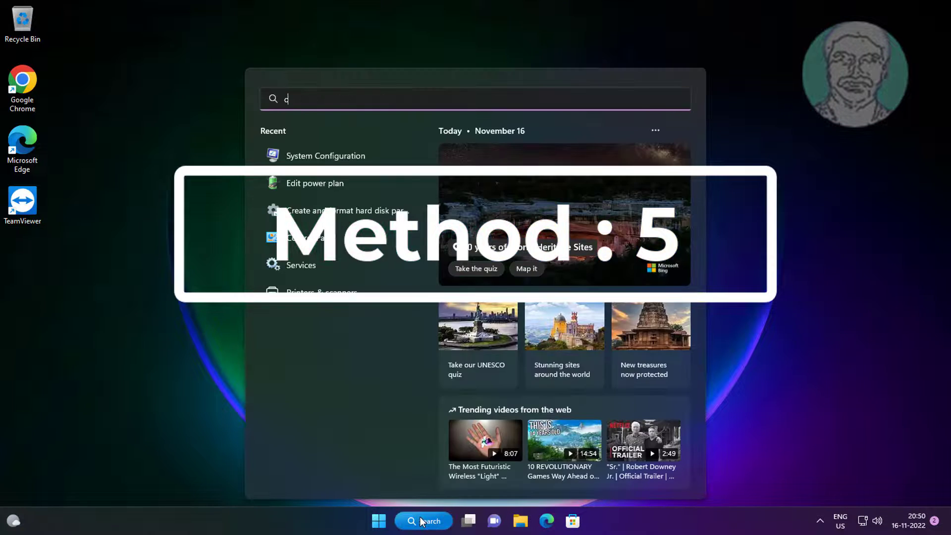
{"action": "type", "text": "ontrol pa"}
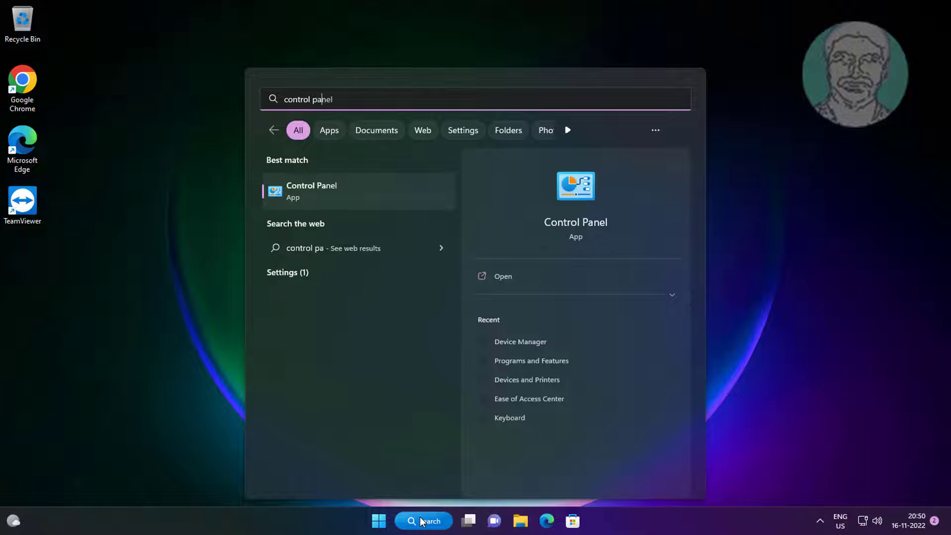
{"action": "type", "text": "nel"}
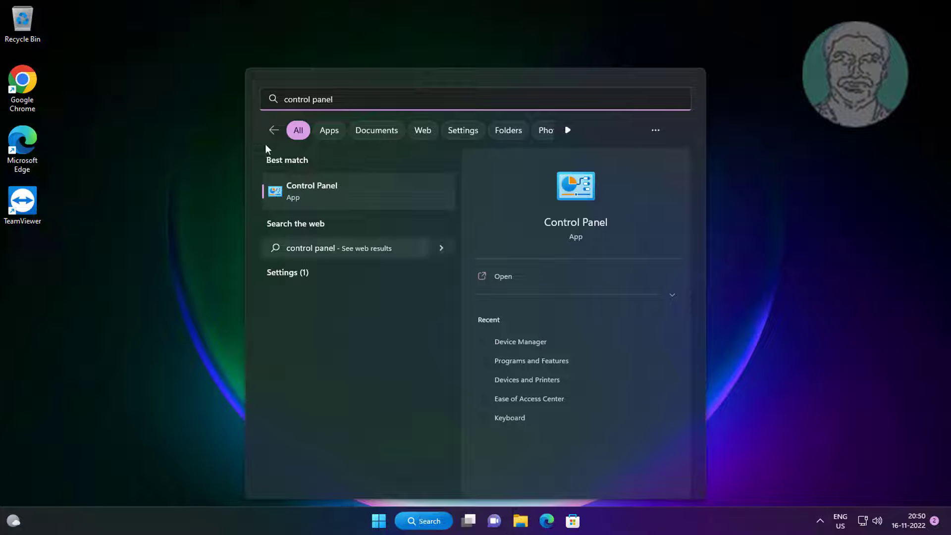
{"action": "left_click", "coordinate": [317, 194]}
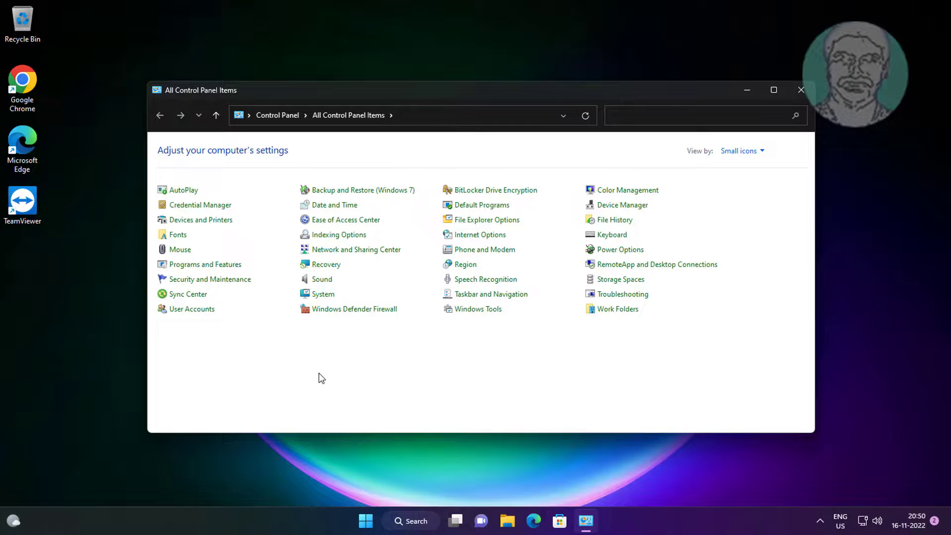
{"action": "left_click", "coordinate": [221, 267]}
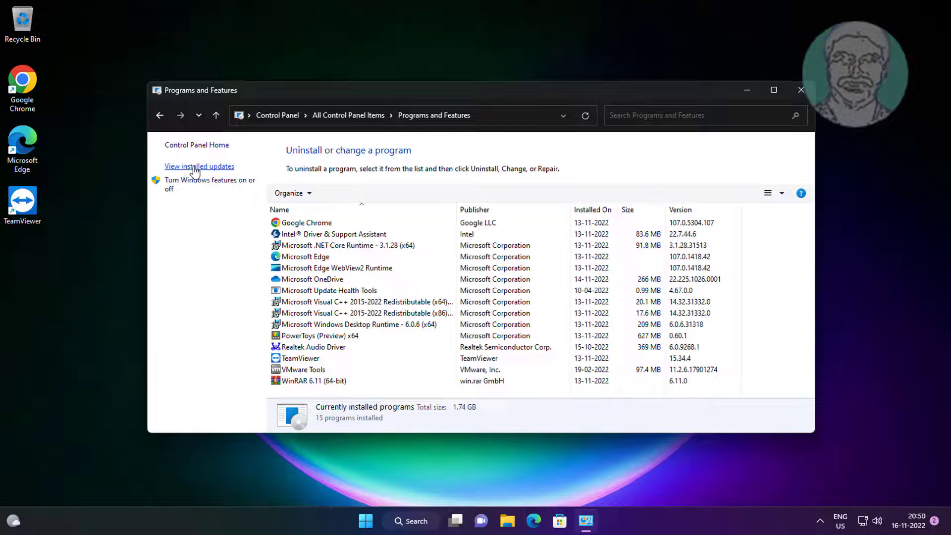
{"action": "left_click", "coordinate": [195, 170]}
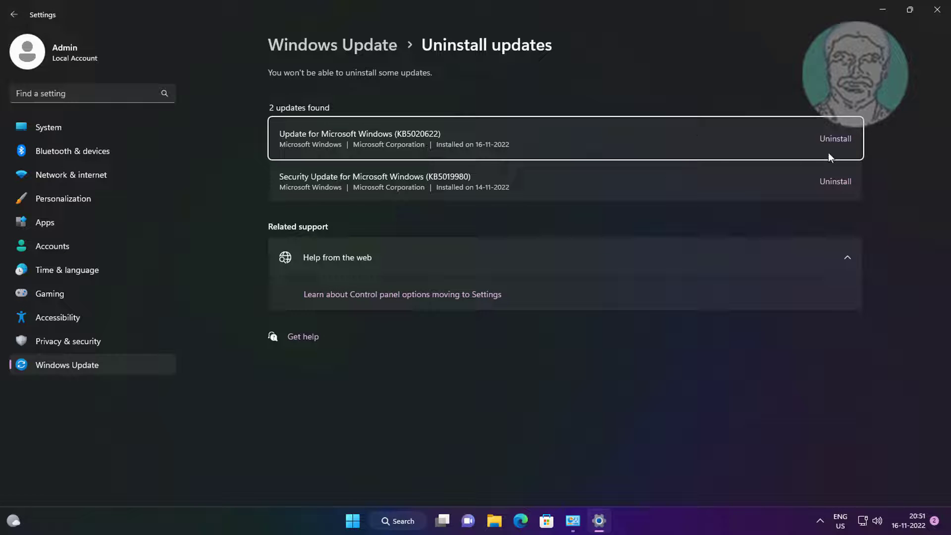
Uninstall the Update for Microsoft Windows (KB5020622), and close Settings and Programs and Features
{"action": "left_click", "coordinate": [835, 140]}
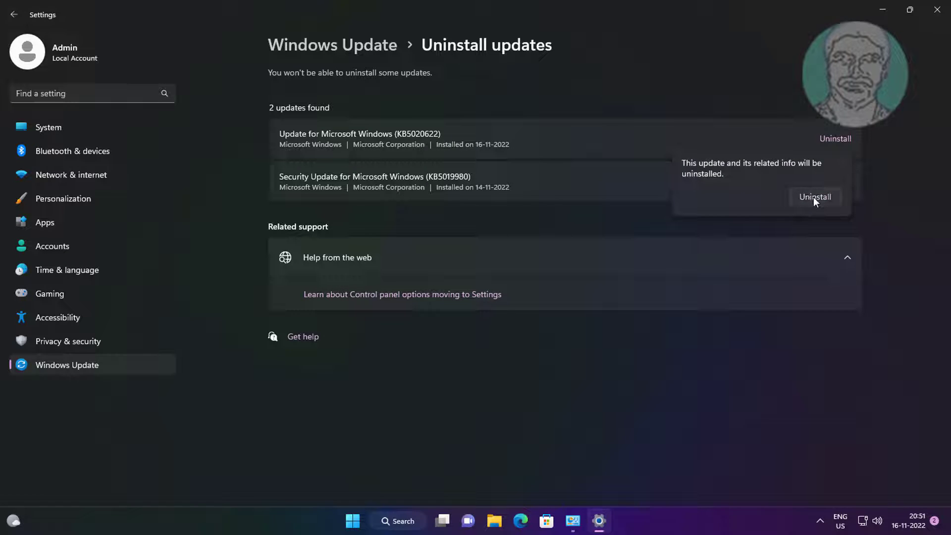
{"action": "left_click", "coordinate": [814, 198]}
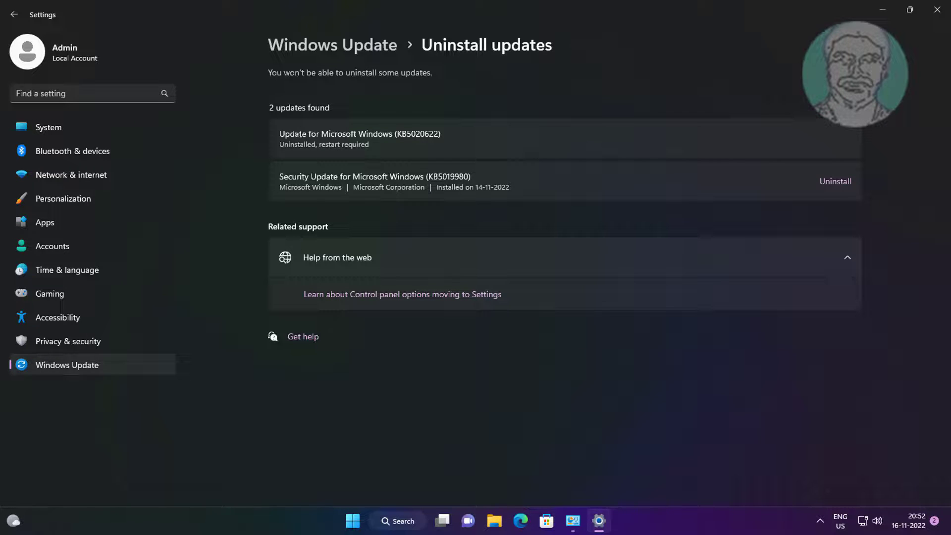
{"action": "left_click", "coordinate": [938, 9]}
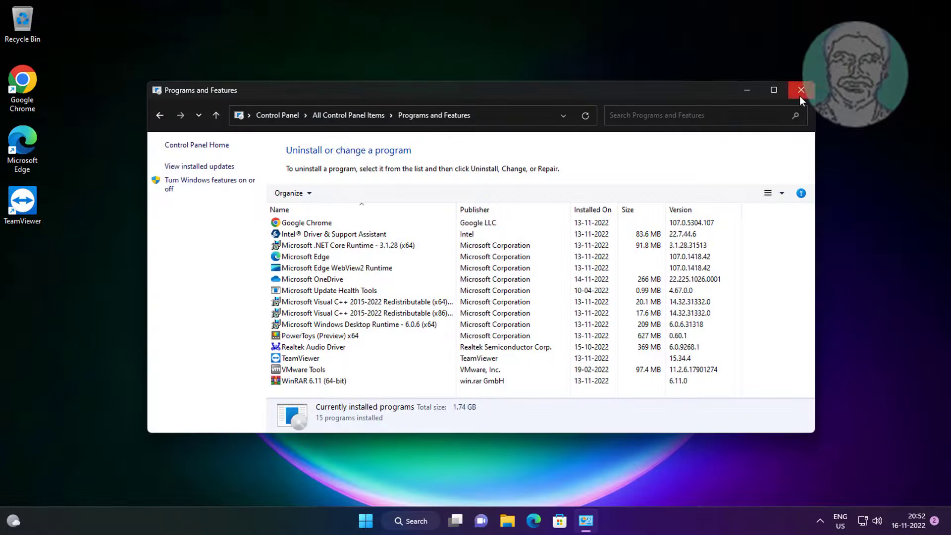
{"action": "left_click", "coordinate": [800, 96]}
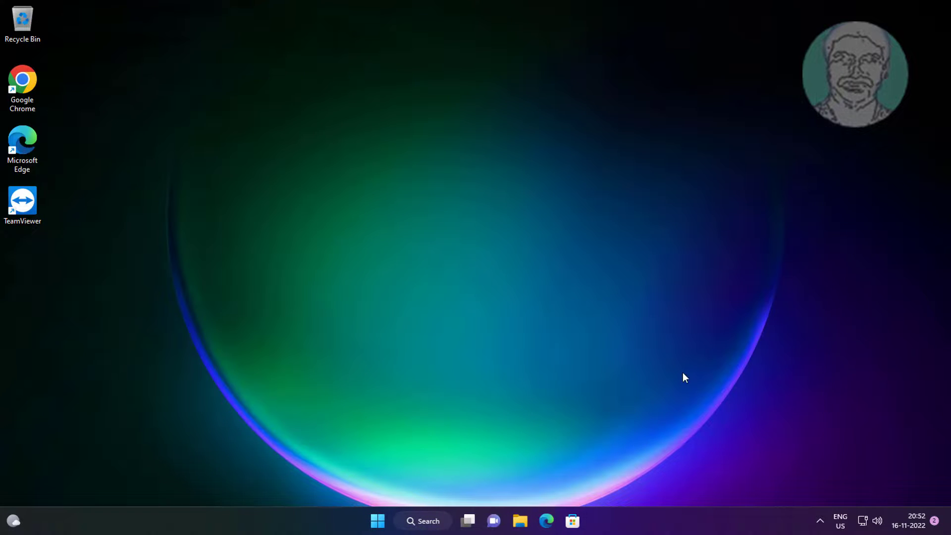
Restart the computer to complete the update's removal
{"action": "left_click", "coordinate": [381, 520]}
{"action": "left_click", "coordinate": [625, 478]}
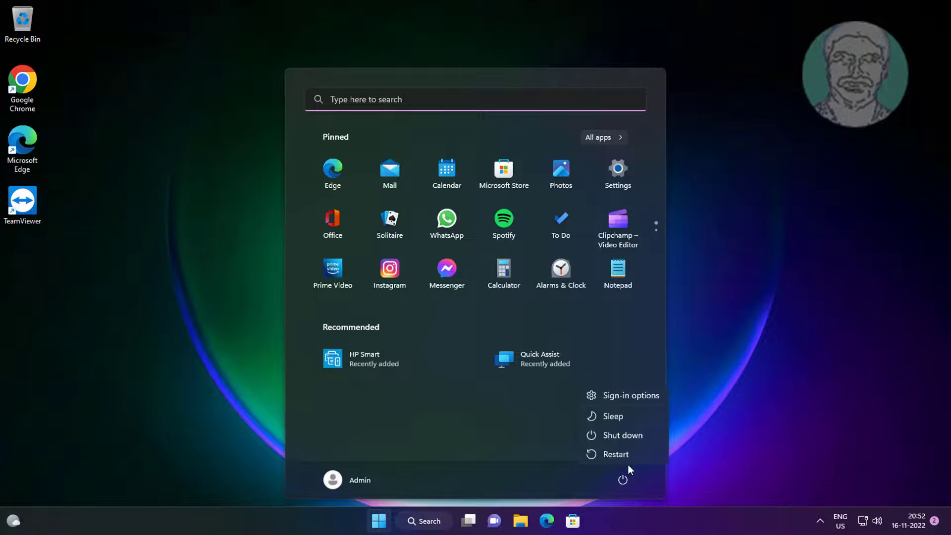
{"action": "left_click", "coordinate": [629, 455]}
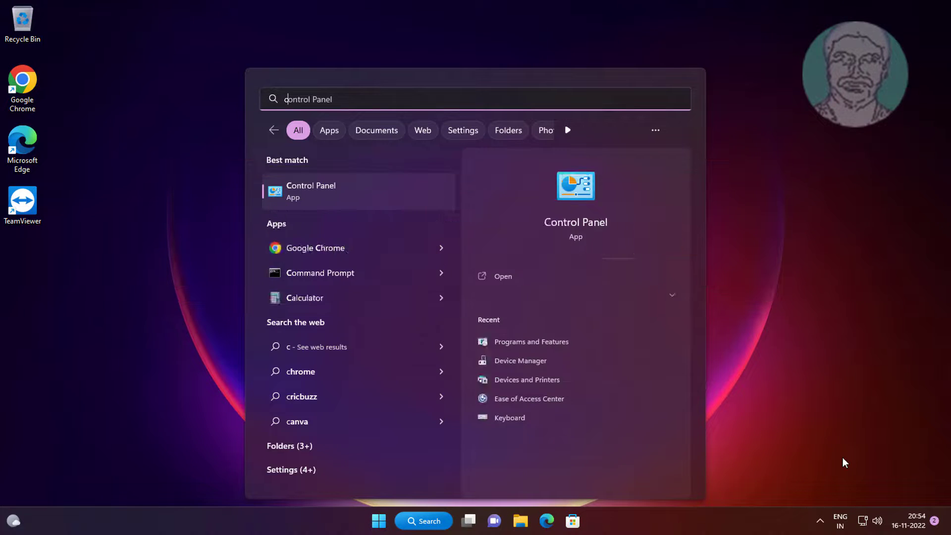
Search Windows for "cmd" and run Command Prompt as administrator, approving the elevation request
{"action": "key", "text": "ctrl+a"}
{"action": "type", "text": "cmd"}
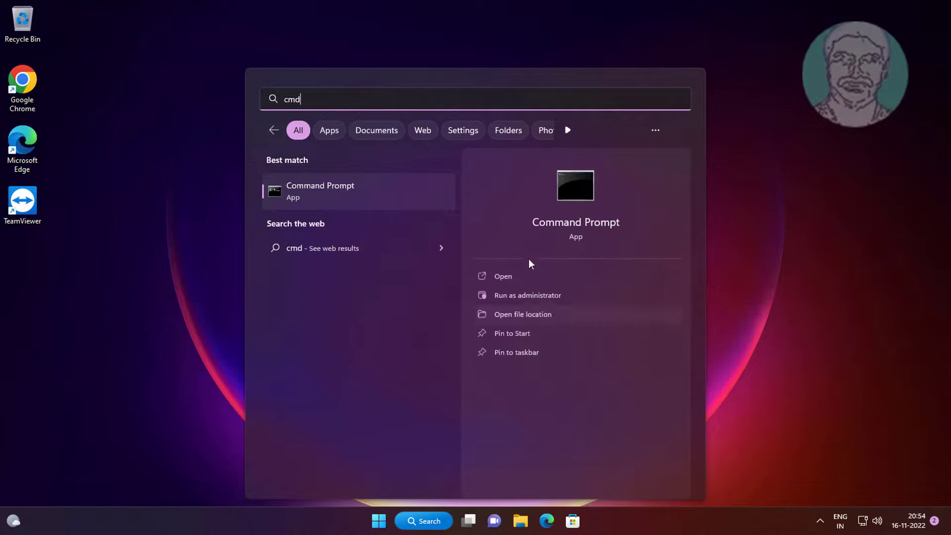
{"action": "right_click", "coordinate": [310, 197]}
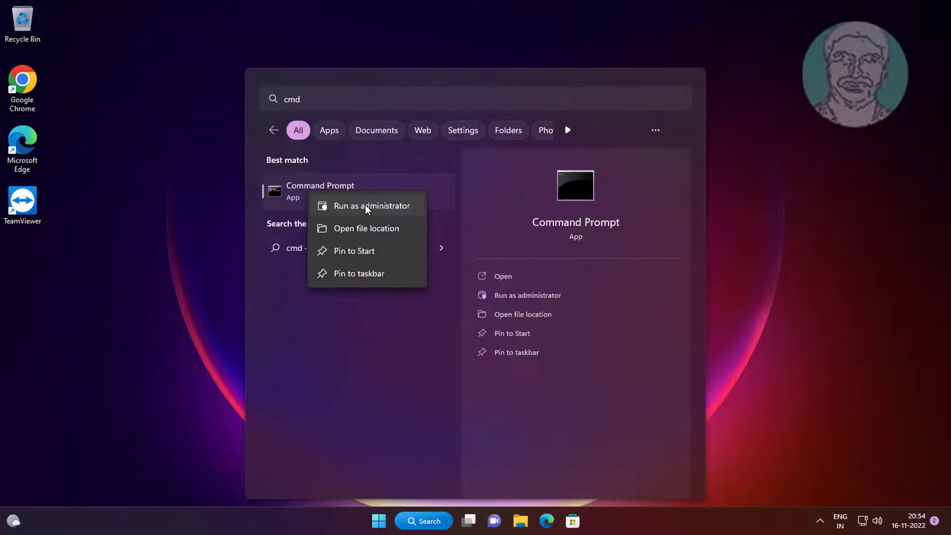
{"action": "left_click", "coordinate": [366, 206]}
{"action": "left_click", "coordinate": [430, 363]}
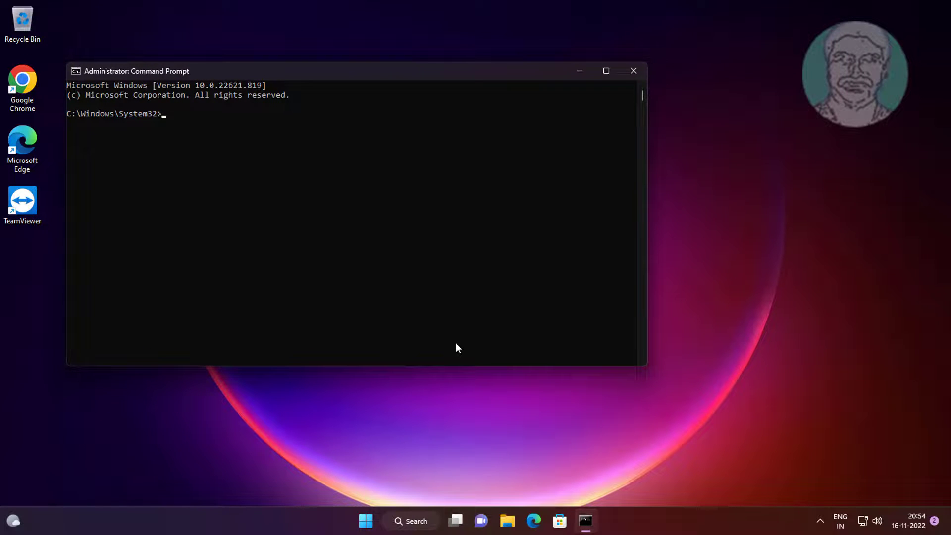
Run "chkdsk c: /f /x /r" and answer Y to schedule the disk check for the next restart
{"action": "type", "text": "chkdsk"}
{"action": "type", "text": "c: /f /x /r"}
{"action": "key", "text": "Return"}
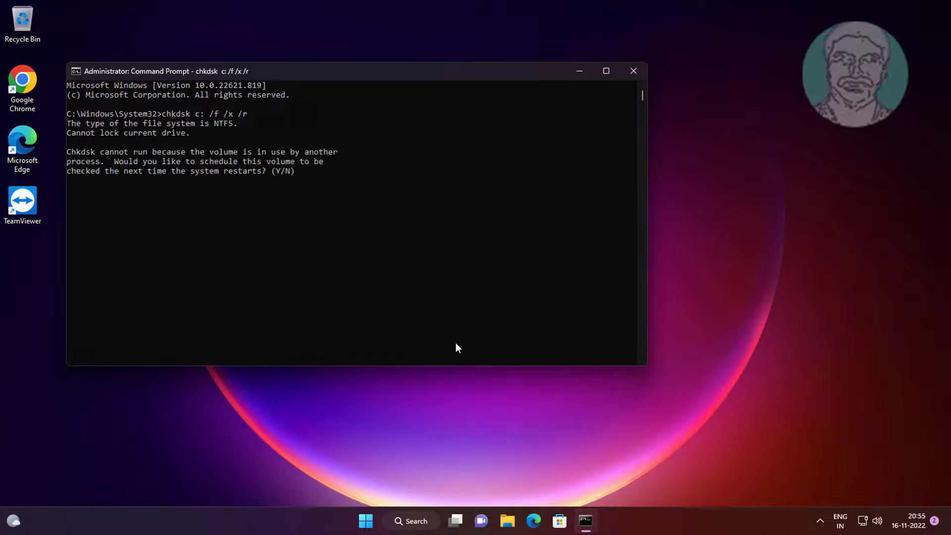
{"action": "type", "text": "Y"}
{"action": "key", "text": "Return"}
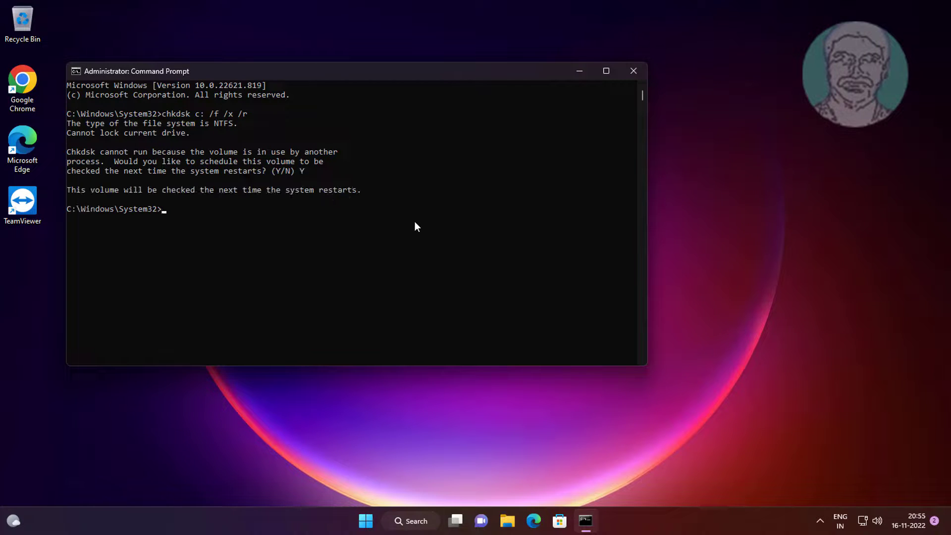
Close Command Prompt with the "exit" command and restart the computer
{"action": "type", "text": "exit"}
{"action": "key", "text": "Return"}
{"action": "left_click", "coordinate": [379, 518]}
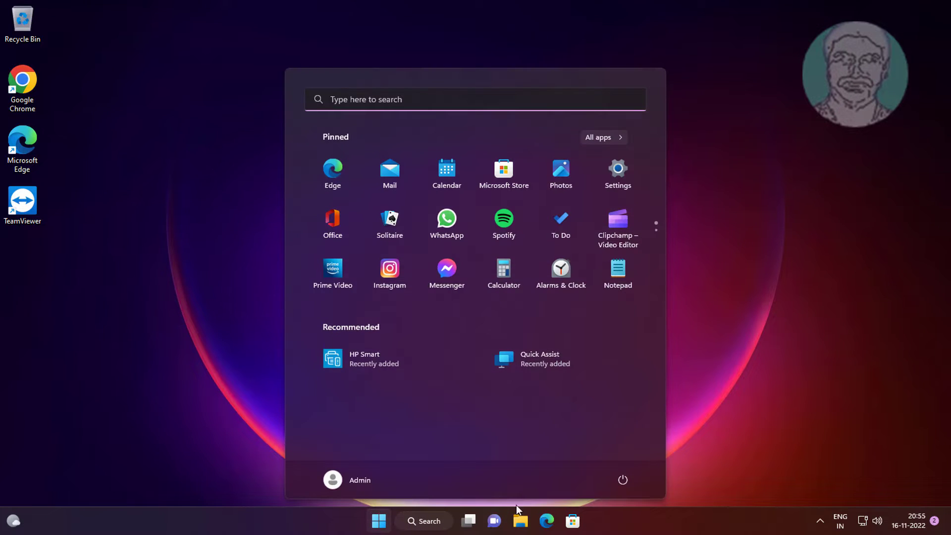
{"action": "left_click", "coordinate": [622, 480]}
{"action": "left_click", "coordinate": [616, 455]}
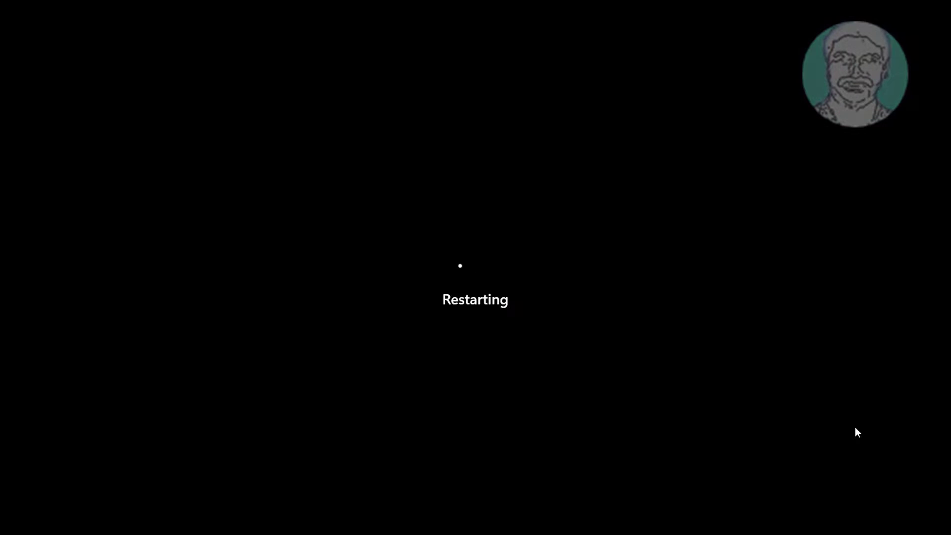